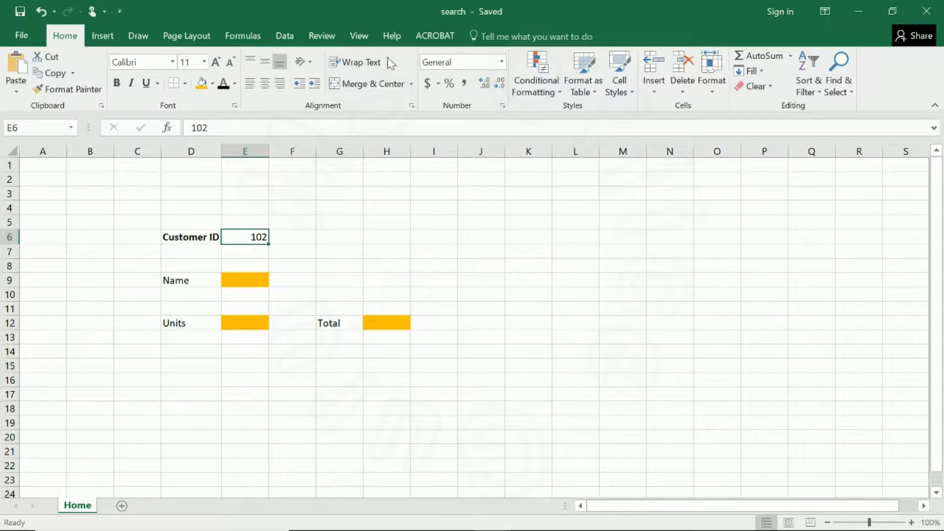
Step: Check which workbooks are open and examine the cells for Units and Total on the search workbook's Home sheet
{"action": "left_click", "coordinate": [368, 39]}
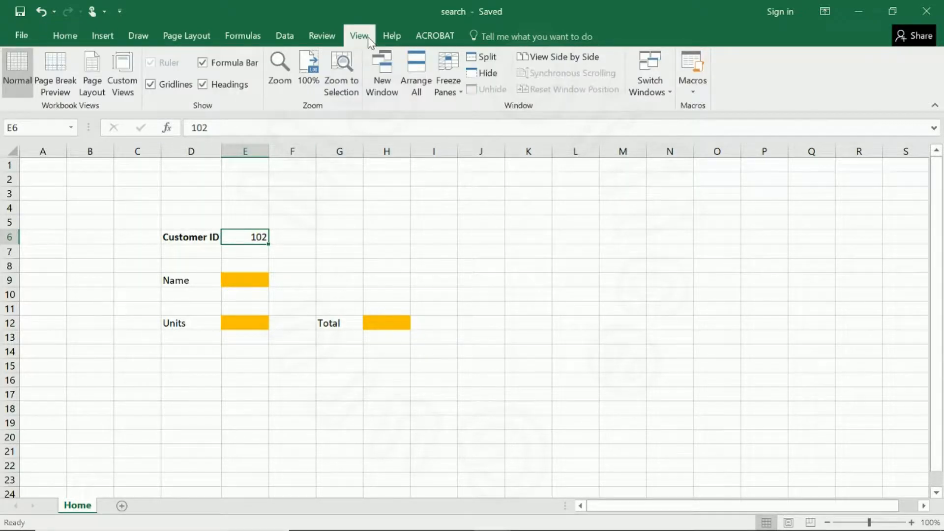
{"action": "left_click", "coordinate": [667, 96]}
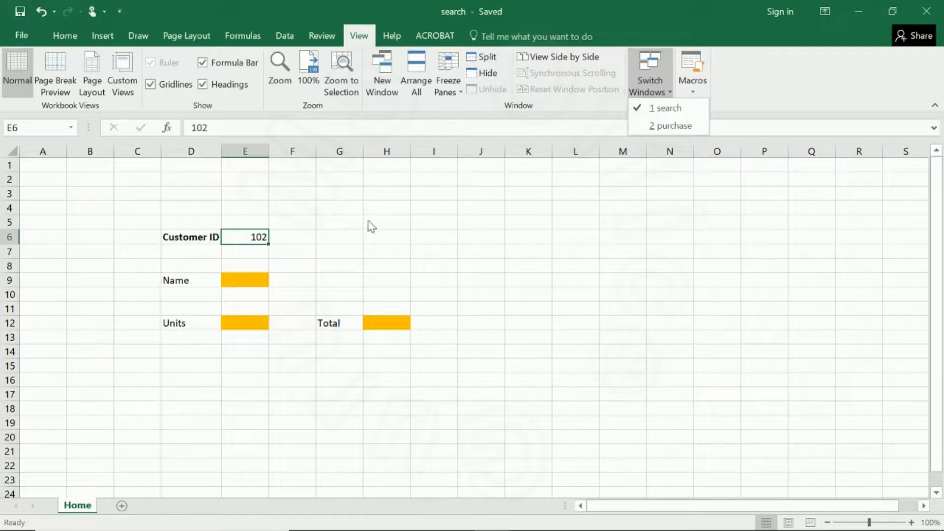
{"action": "left_click", "coordinate": [281, 229]}
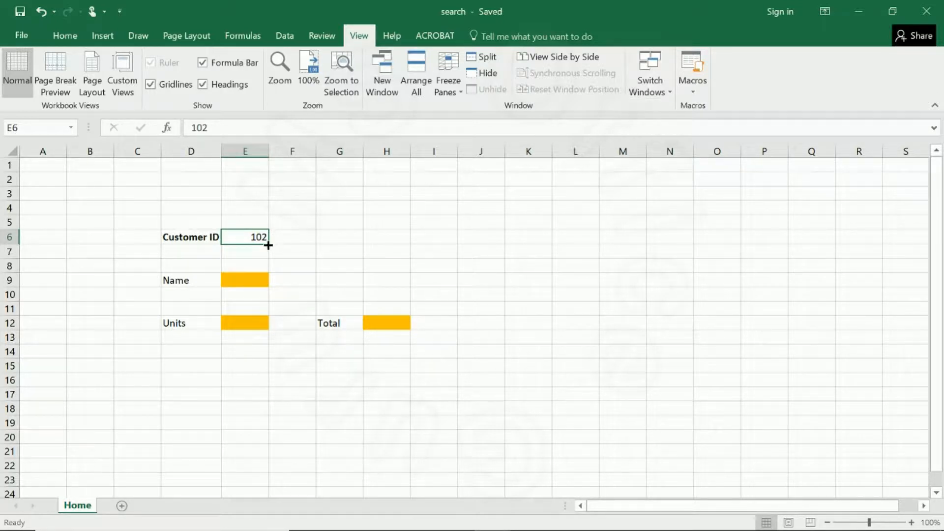
{"action": "left_click", "coordinate": [244, 293]}
{"action": "left_click", "coordinate": [240, 320]}
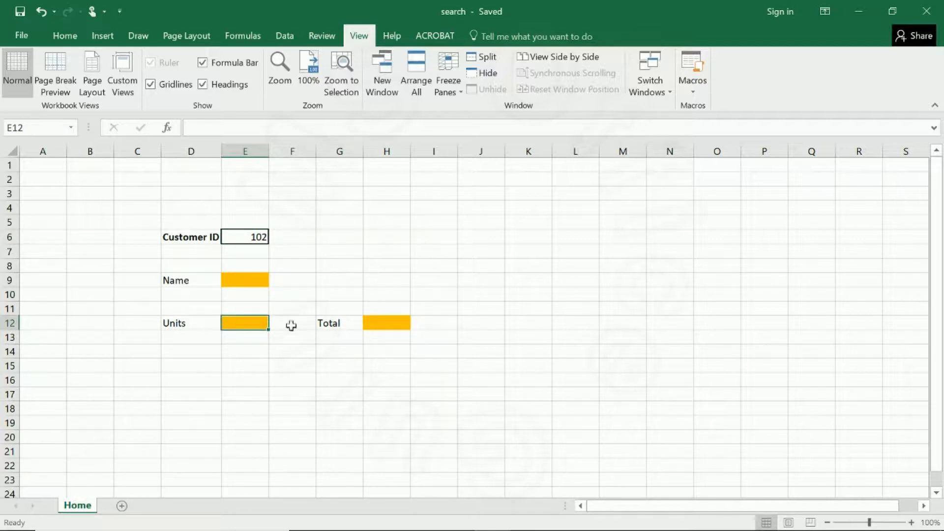
{"action": "left_click", "coordinate": [383, 325]}
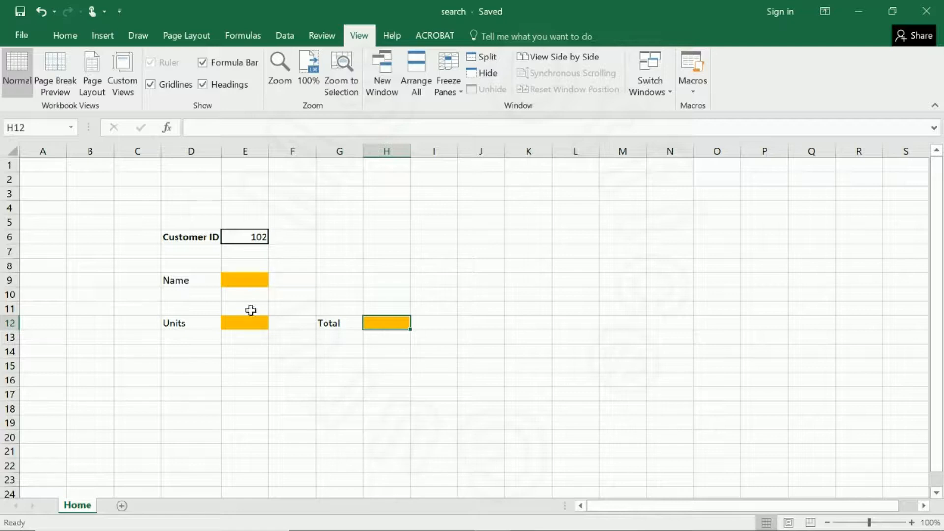
{"action": "left_click", "coordinate": [275, 383]}
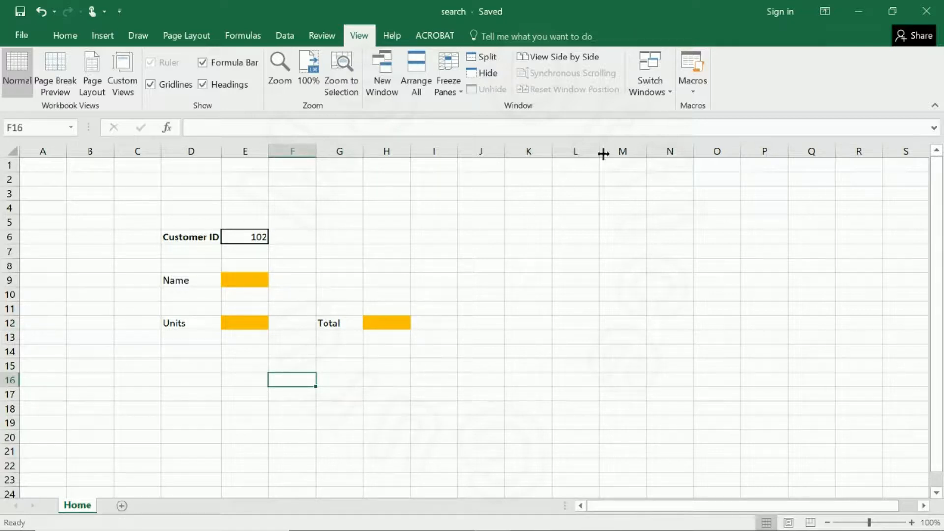
Step: Switch to the purchase workbook and arrange it side by side with the search workbook
{"action": "left_click", "coordinate": [663, 91]}
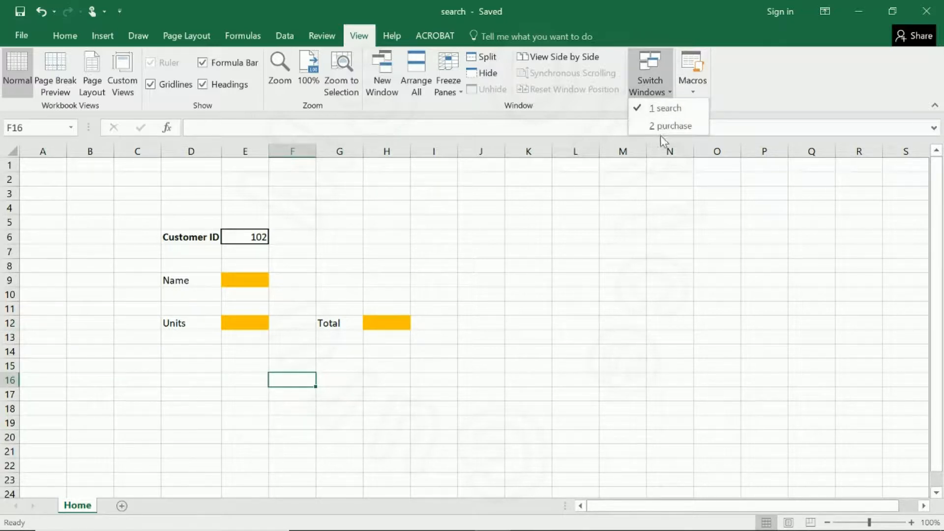
{"action": "left_click", "coordinate": [669, 126]}
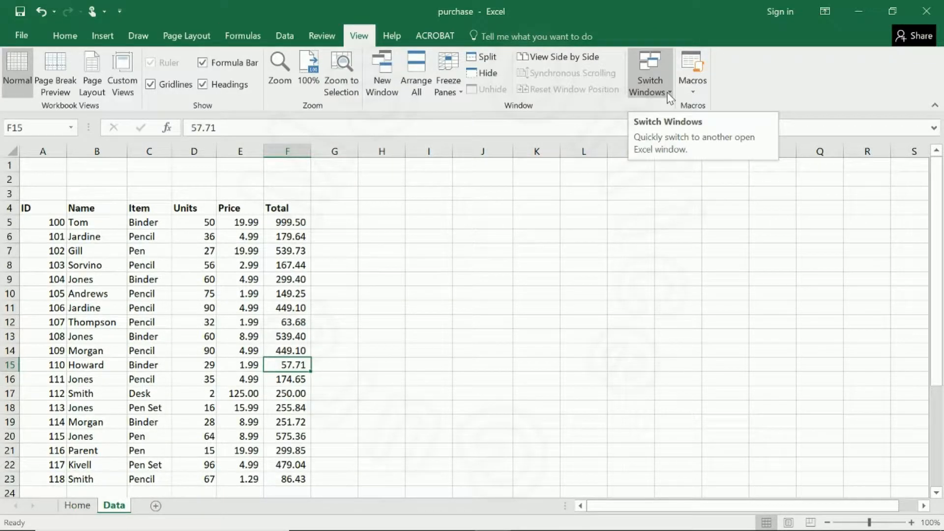
{"action": "left_click", "coordinate": [413, 96]}
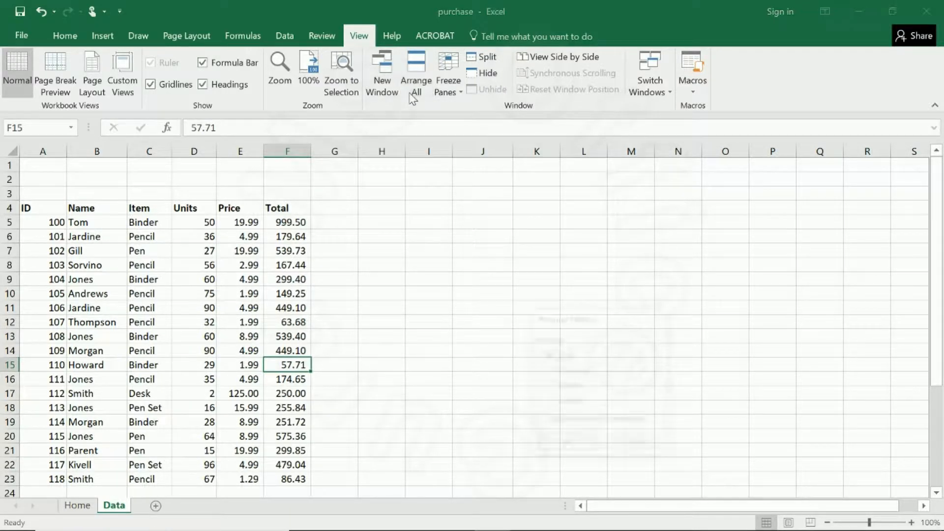
{"action": "left_click", "coordinate": [565, 445]}
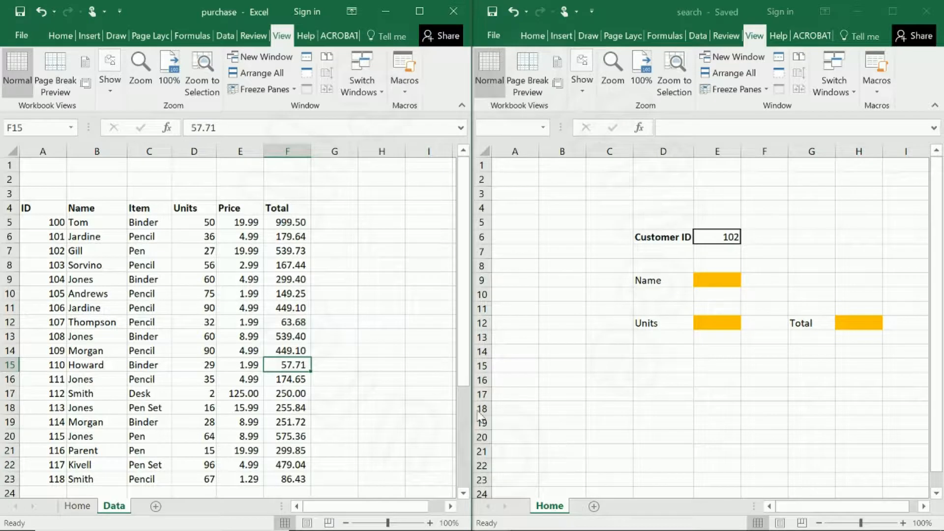
Step: Insert a VLOOKUP function in the Name result cell E9 of the search workbook
{"action": "left_click", "coordinate": [39, 210]}
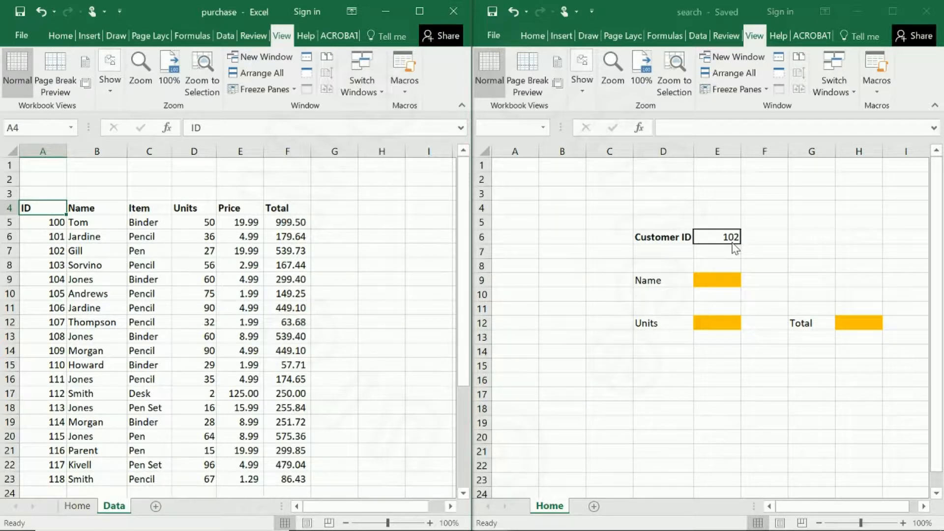
{"action": "left_click", "coordinate": [704, 281]}
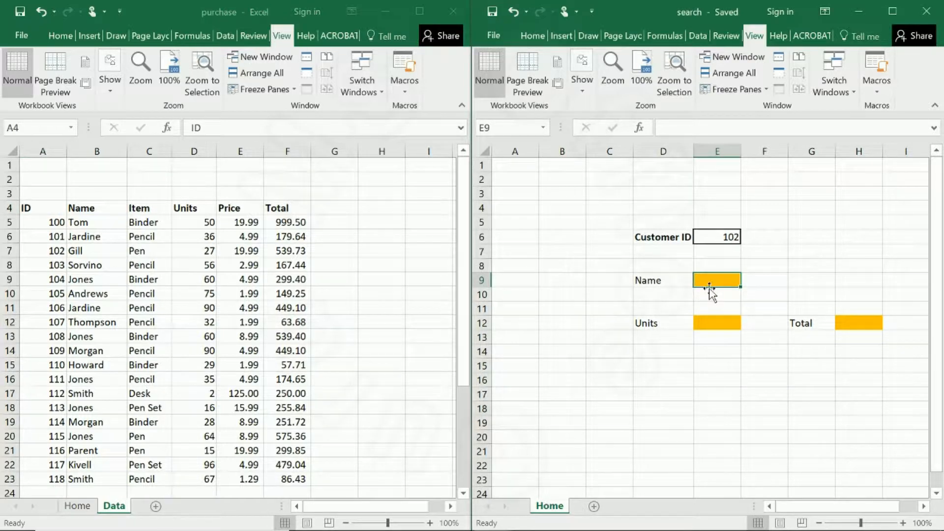
{"action": "left_click", "coordinate": [665, 35]}
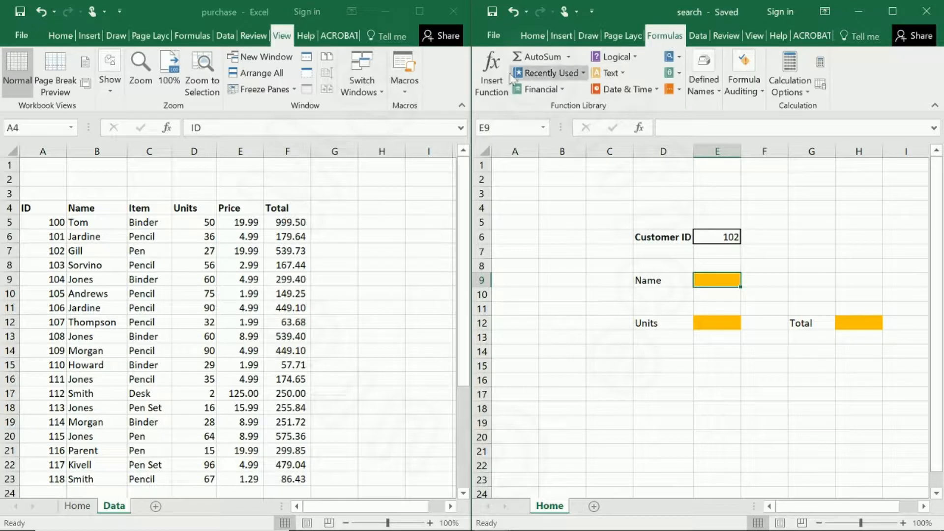
{"action": "left_click", "coordinate": [477, 76]}
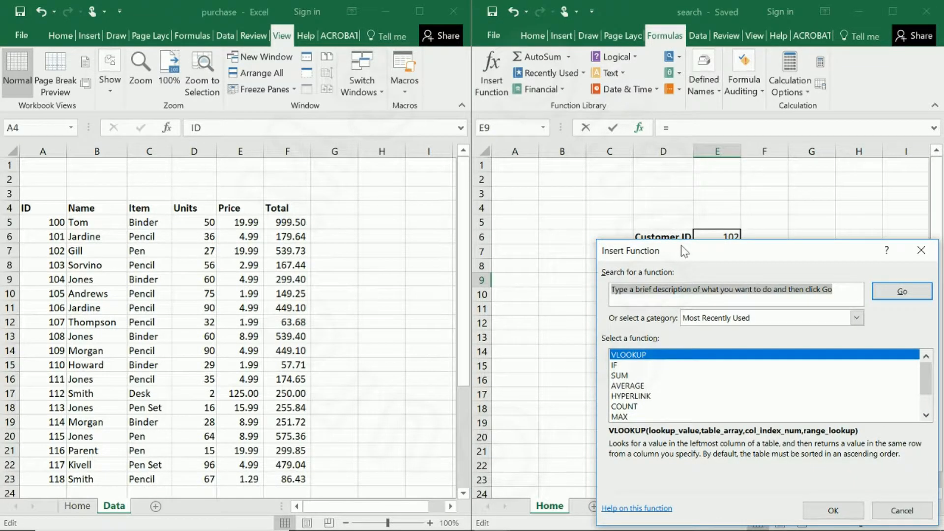
{"action": "left_click_drag", "start_coordinate": [684, 251], "coordinate": [624, 158]}
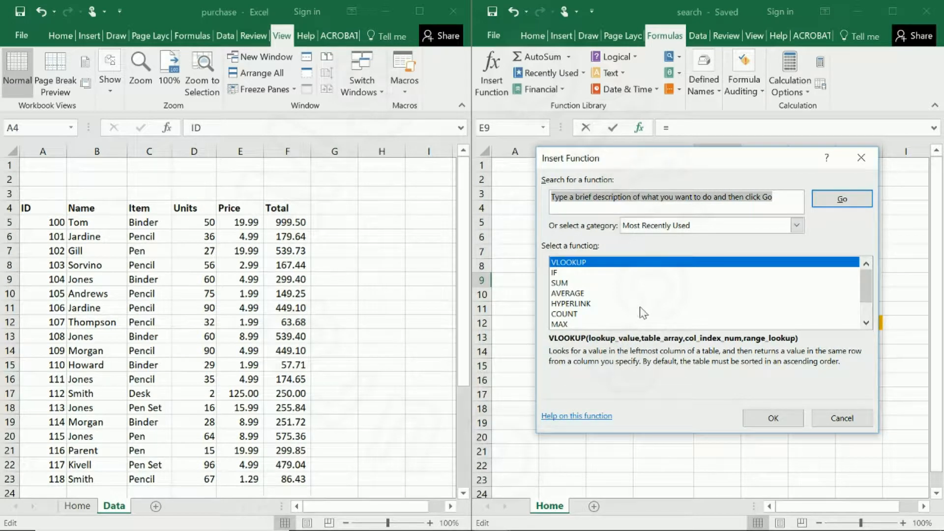
{"action": "left_click", "coordinate": [774, 419]}
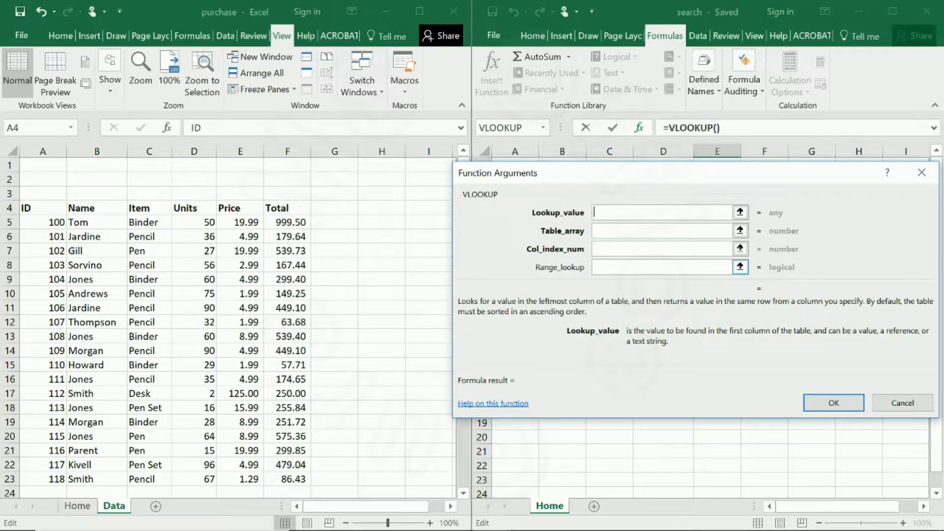
Step: Use customer ID cell E6 as the lookup value and A4:F23 on purchase.xlsx's Data sheet as the table array
{"action": "left_click_drag", "start_coordinate": [651, 174], "coordinate": [641, 305]}
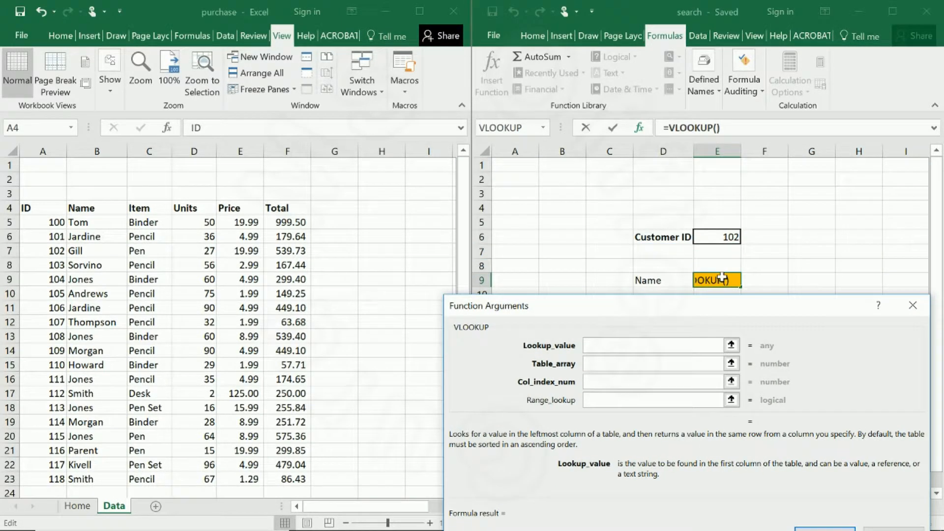
{"action": "left_click", "coordinate": [721, 238]}
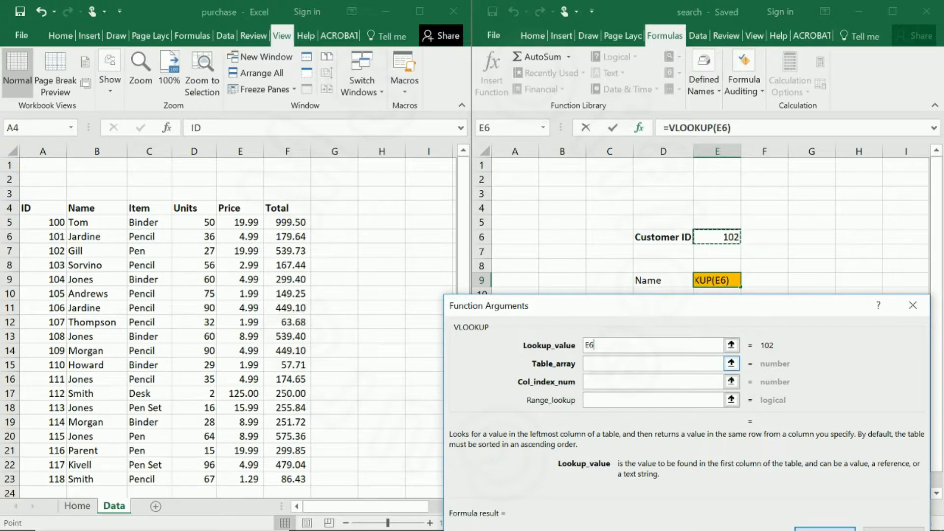
{"action": "key", "text": "Tab"}
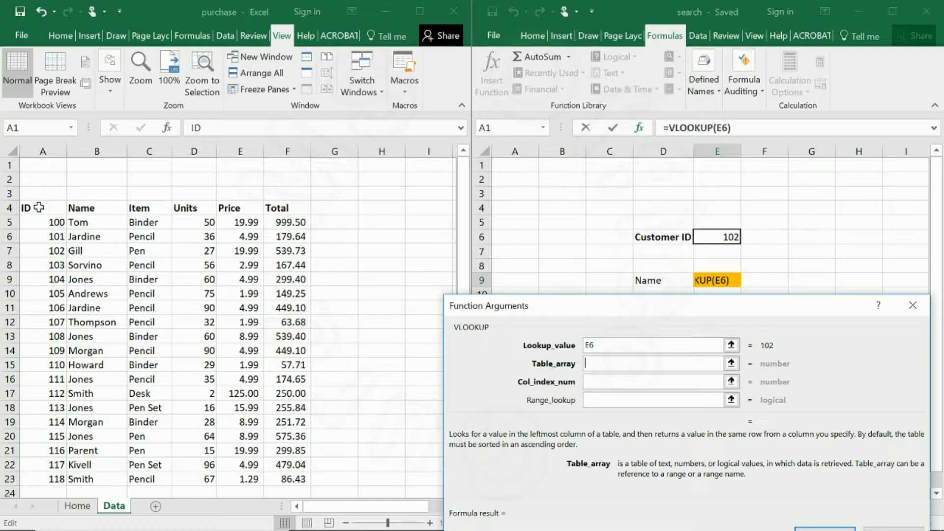
{"action": "left_click", "coordinate": [39, 207]}
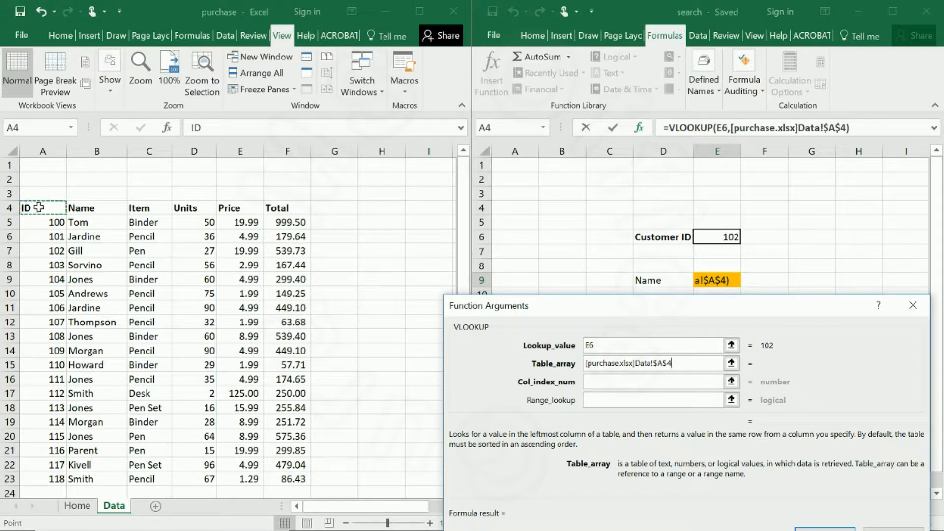
{"action": "left_click_drag", "start_coordinate": [39, 207], "coordinate": [294, 481]}
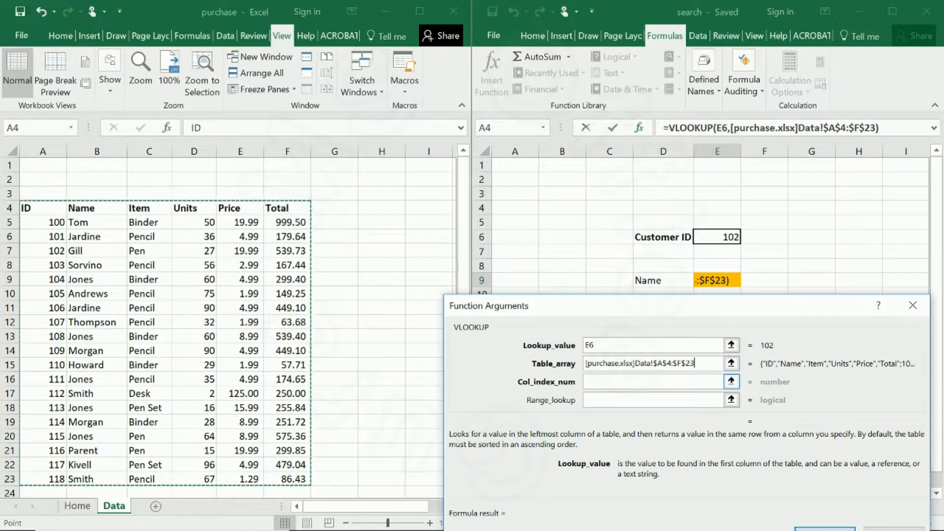
Step: Set the Name lookup's column index to 2 with range lookup false, and accept the formula
{"action": "left_click", "coordinate": [653, 382]}
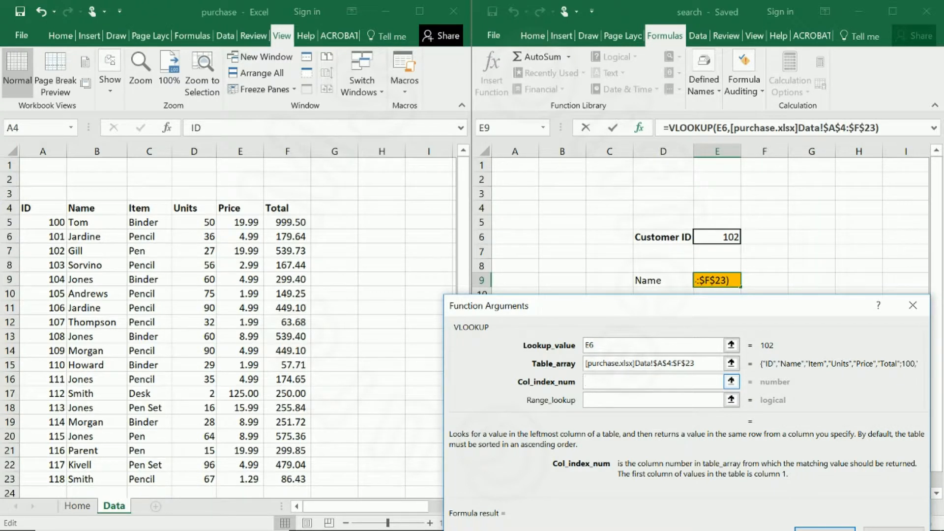
{"action": "type", "text": "2"}
{"action": "left_click", "coordinate": [608, 401]}
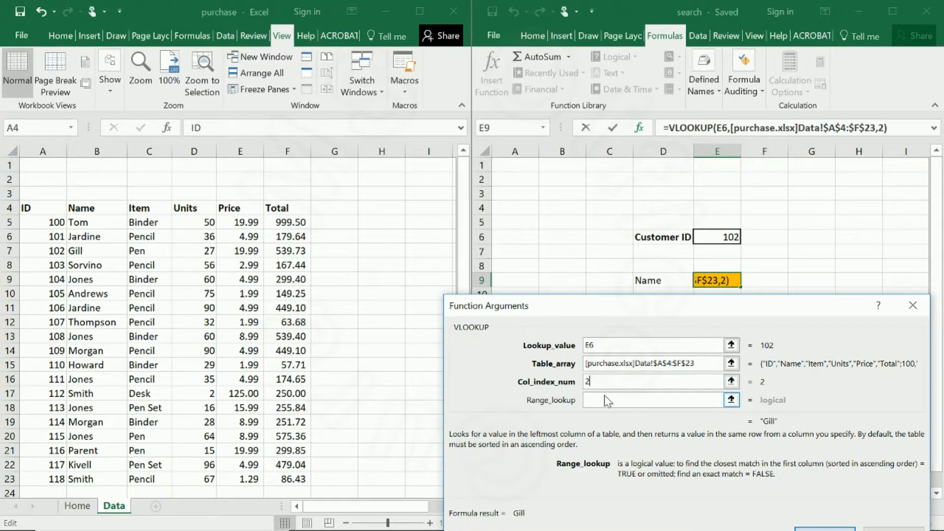
{"action": "type", "text": "fals"}
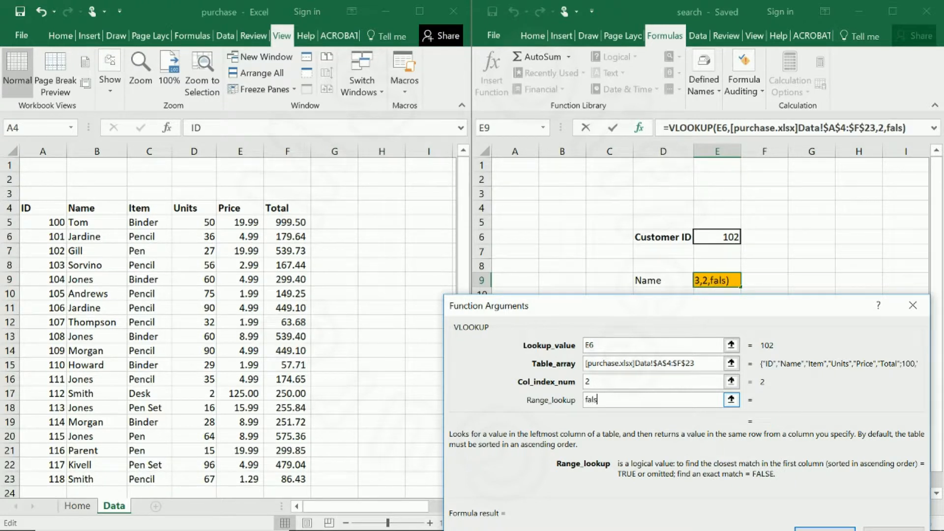
{"action": "type", "text": "e"}
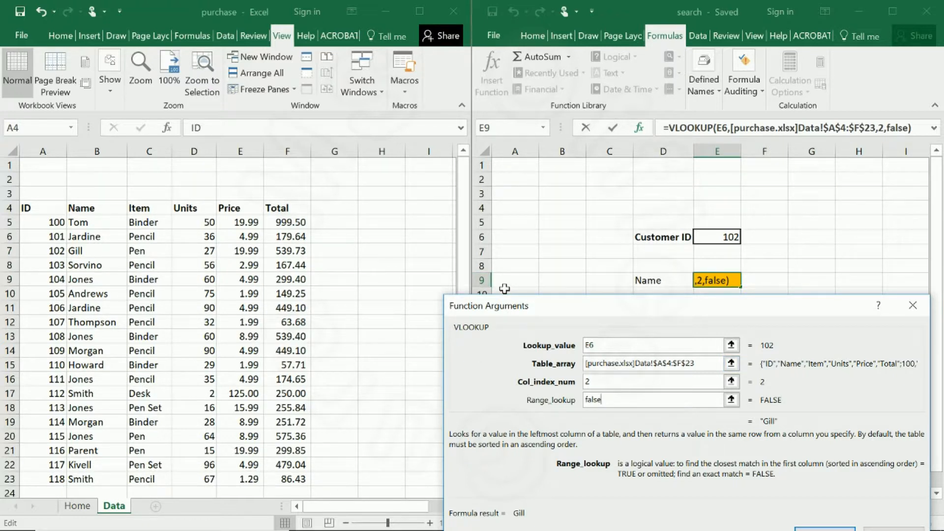
{"action": "left_click", "coordinate": [802, 527]}
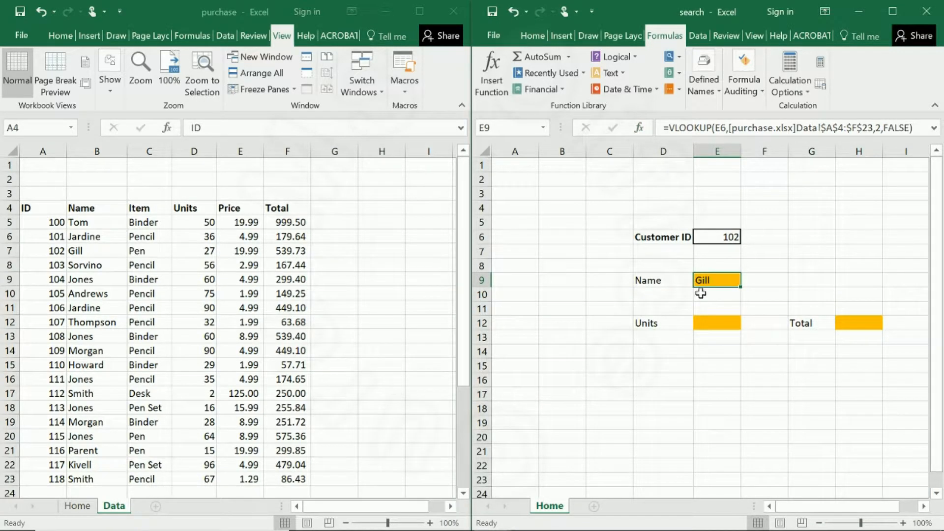
Step: Insert a VLOOKUP function in the Units result cell E12 of the search workbook
{"action": "left_click", "coordinate": [727, 320]}
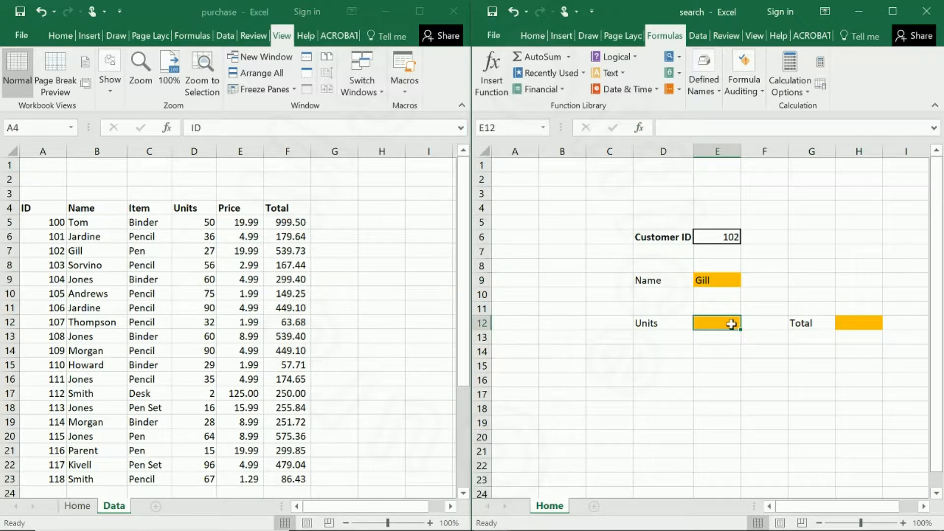
{"action": "left_click", "coordinate": [491, 74]}
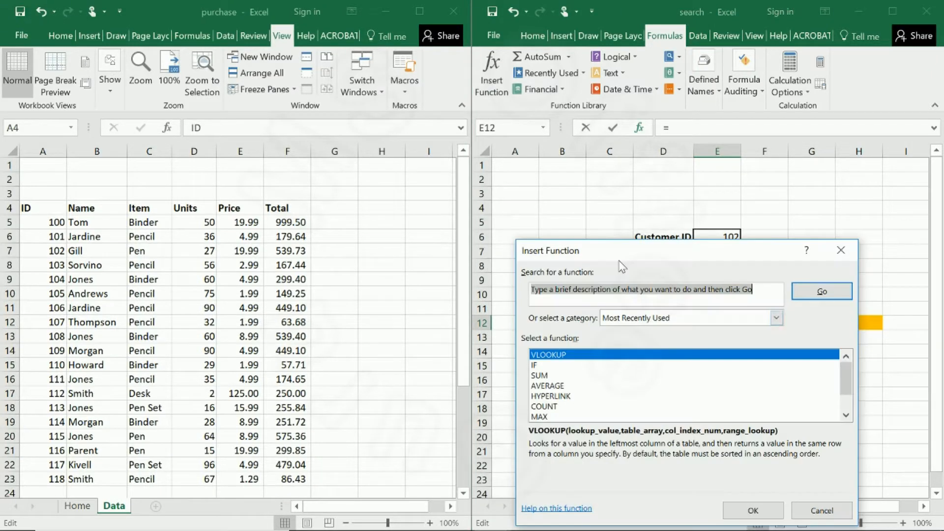
{"action": "left_click", "coordinate": [640, 355]}
{"action": "left_click", "coordinate": [753, 511]}
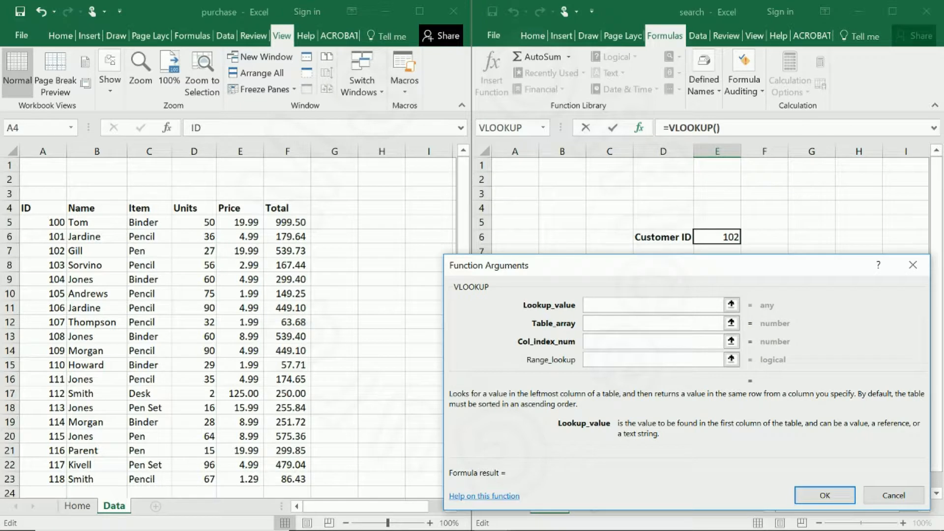
Step: Use customer ID cell E6 as the Units lookup value and A4:F23 on purchase.xlsx's Data sheet as the table array
{"action": "left_click", "coordinate": [731, 236]}
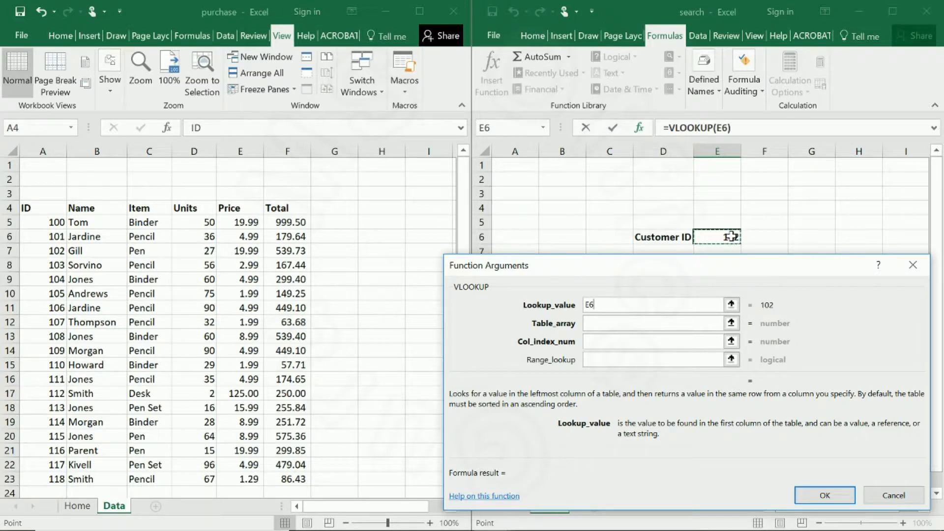
{"action": "left_click", "coordinate": [590, 325]}
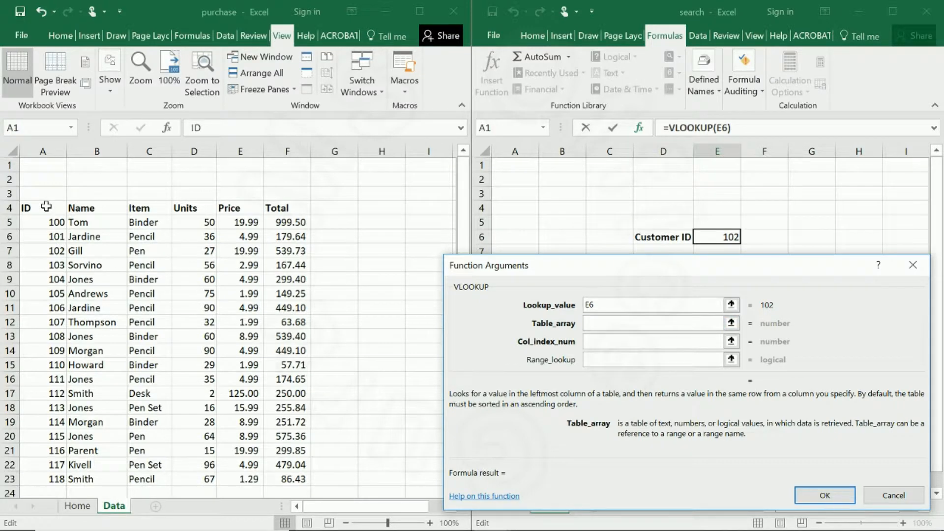
{"action": "left_click_drag", "start_coordinate": [46, 206], "coordinate": [290, 479]}
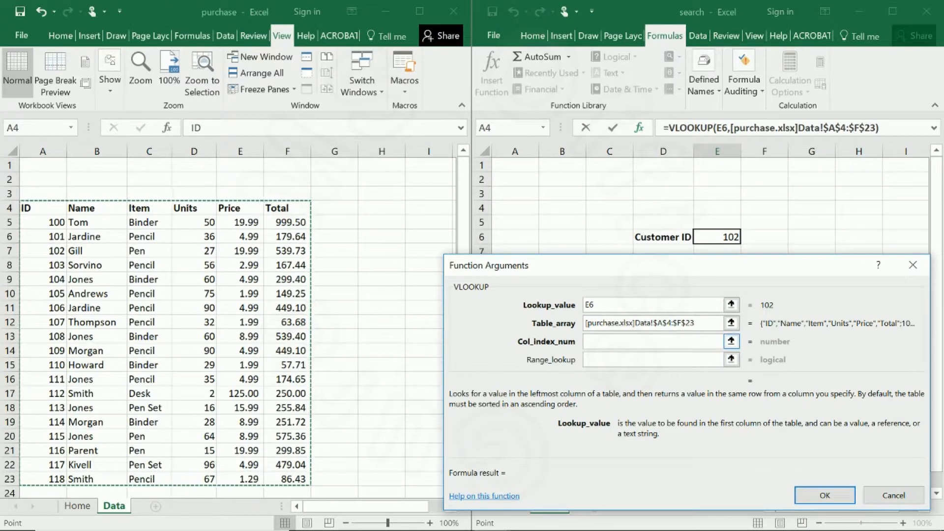
Step: Set the Units lookup's column index to 4 with range lookup false, and accept the formula
{"action": "key", "text": "Tab"}
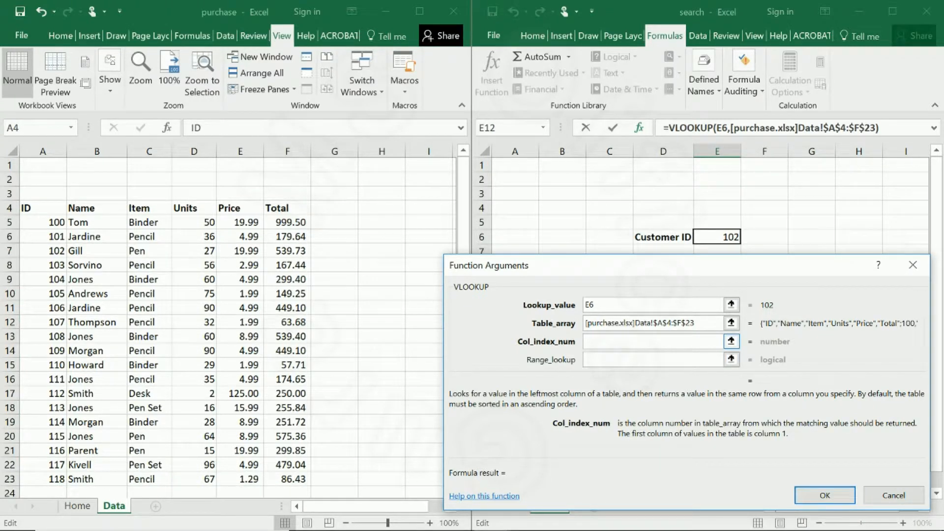
{"action": "type", "text": "4"}
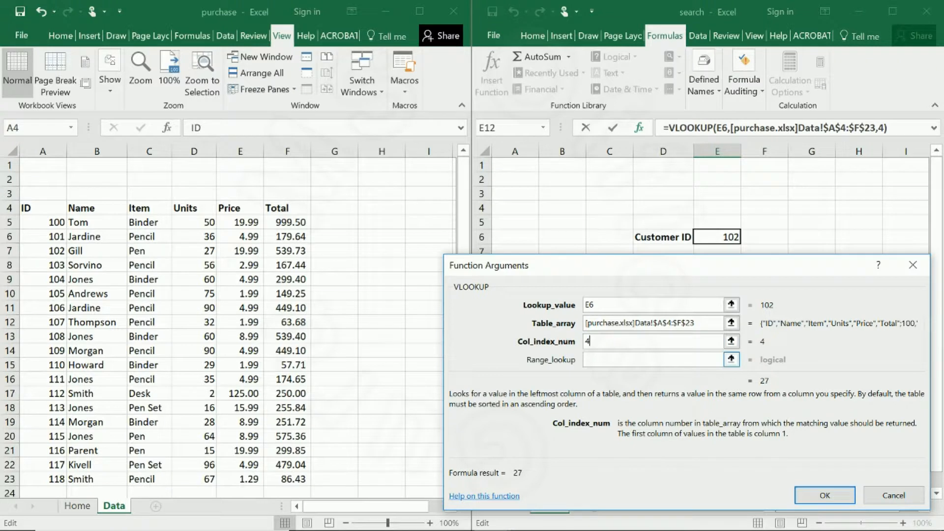
{"action": "key", "text": "Tab"}
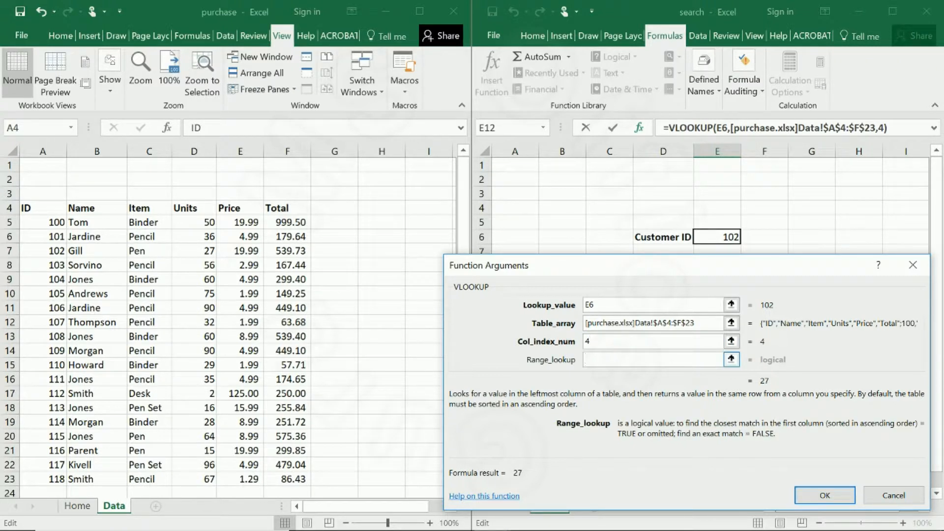
{"action": "type", "text": "false"}
{"action": "left_click", "coordinate": [820, 490]}
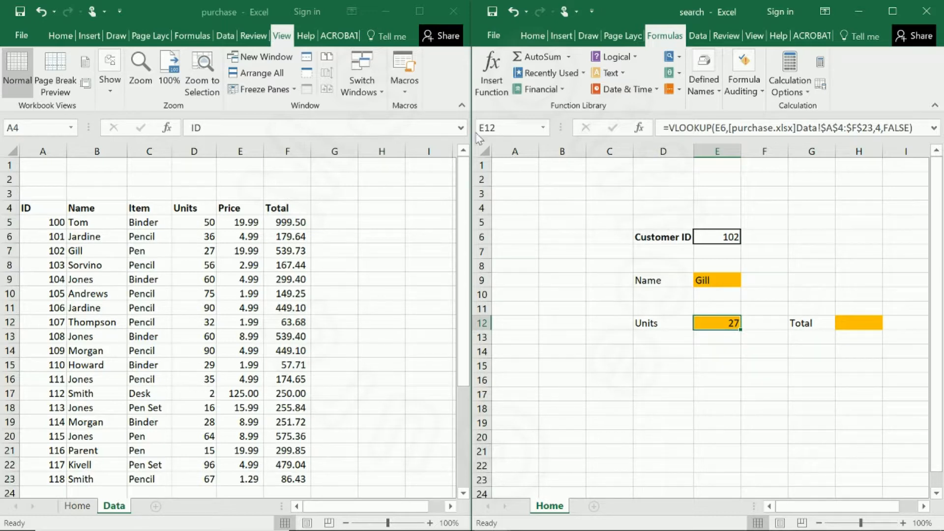
Step: Maximize the search workbook, and close the purchase workbook with its changes saved
{"action": "left_click", "coordinate": [454, 11]}
{"action": "left_click", "coordinate": [892, 11]}
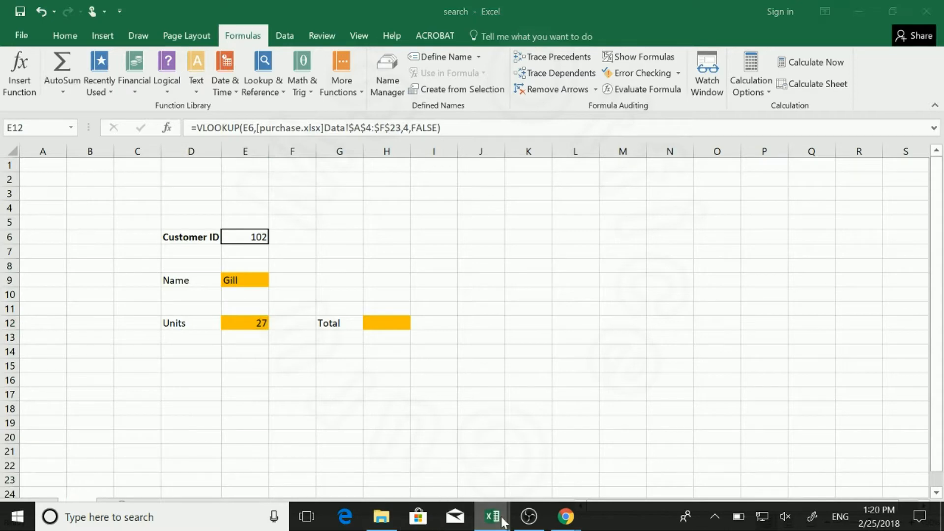
{"action": "mouse_move", "coordinate": [502, 520]}
{"action": "left_click", "coordinate": [432, 449]}
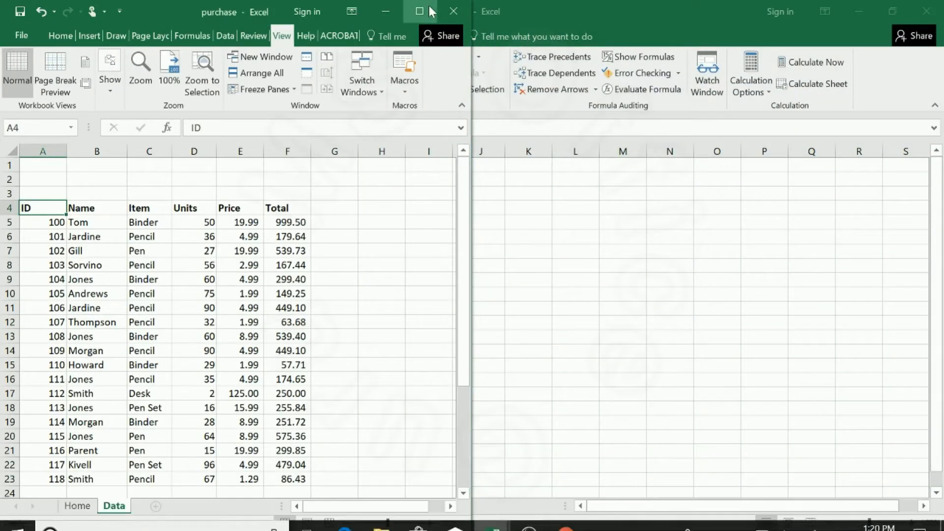
{"action": "left_click", "coordinate": [446, 11]}
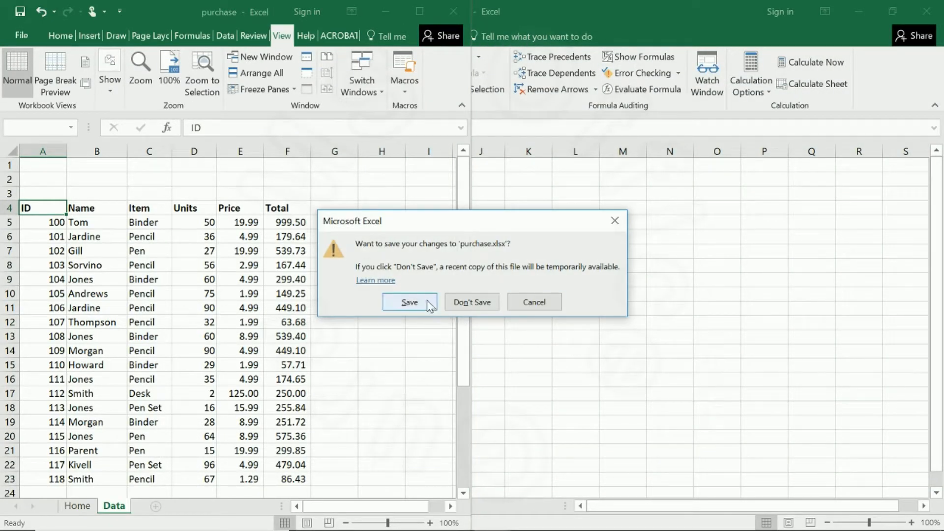
{"action": "left_click", "coordinate": [410, 302]}
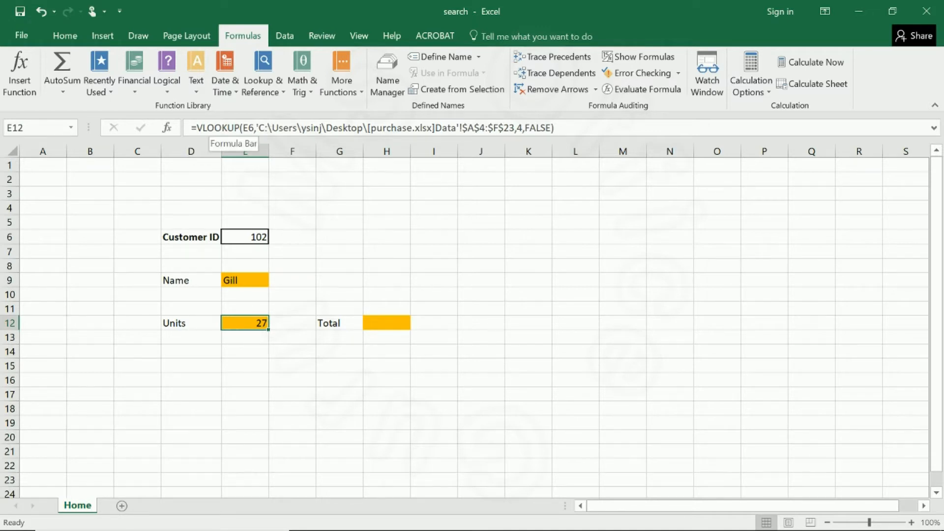
Step: Inspect the Units formula's reference to the closed workbook, and enter a different customer ID in E6 to test the lookups
{"action": "left_click", "coordinate": [556, 128]}
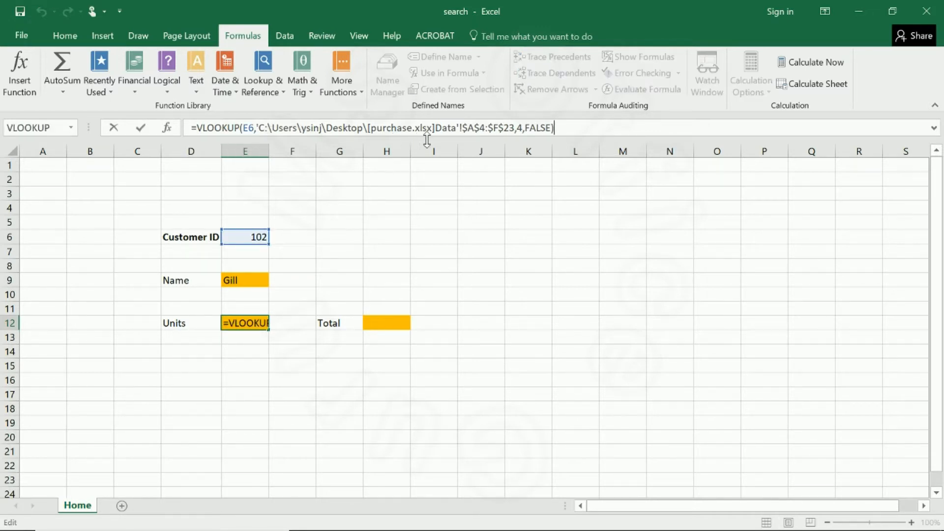
{"action": "left_click", "coordinate": [246, 237]}
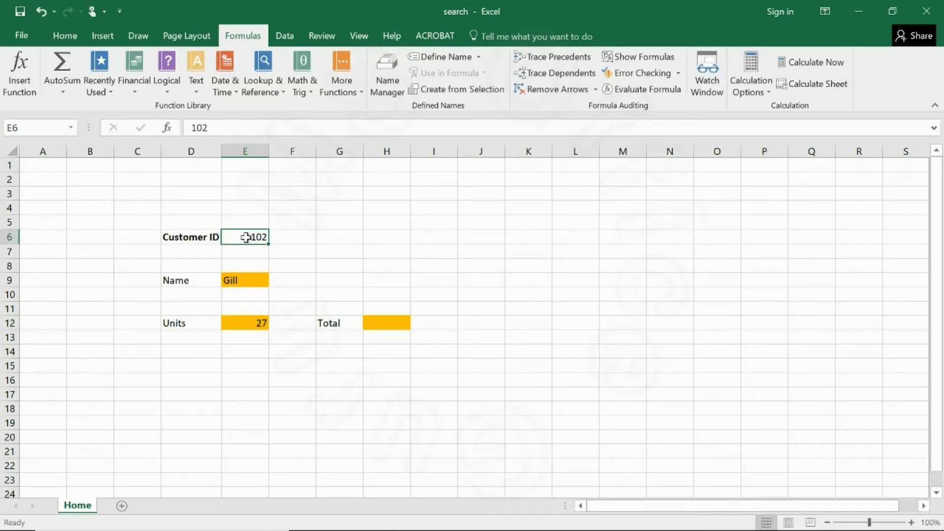
{"action": "type", "text": "1"}
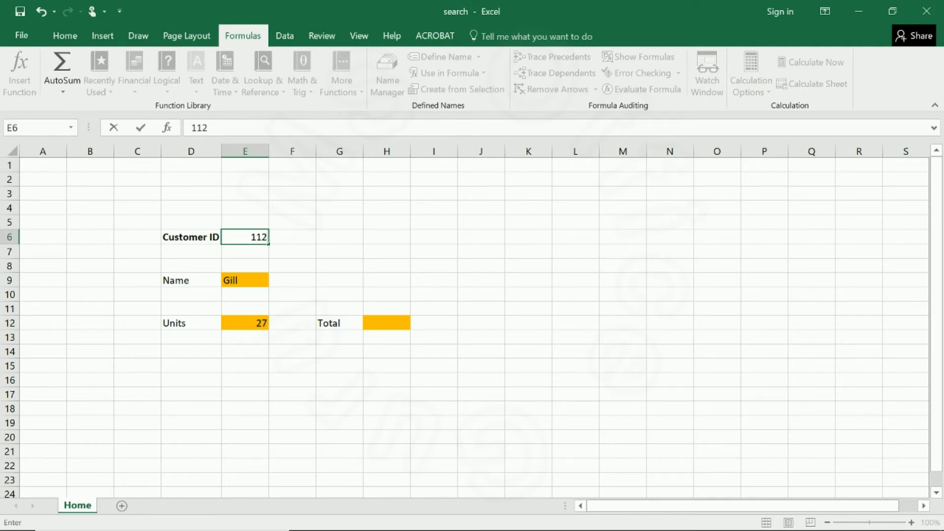
{"action": "key", "text": "Return"}
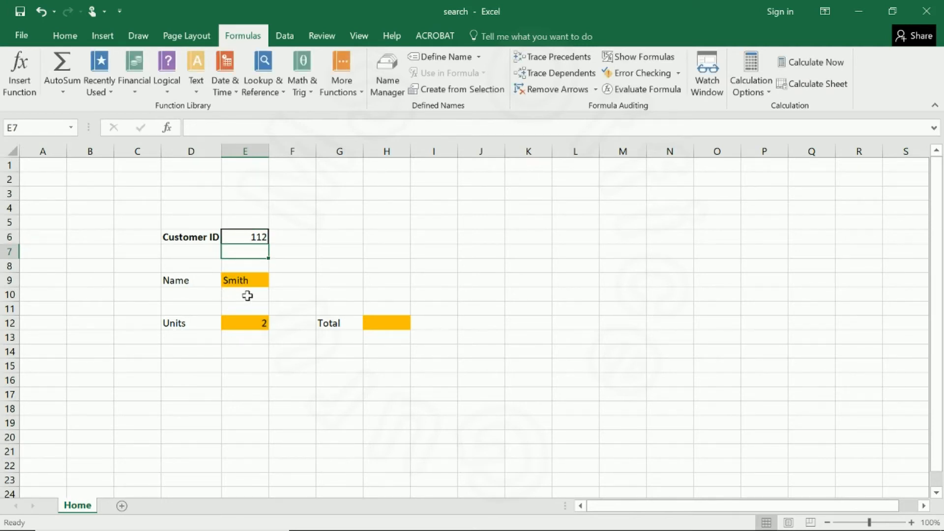